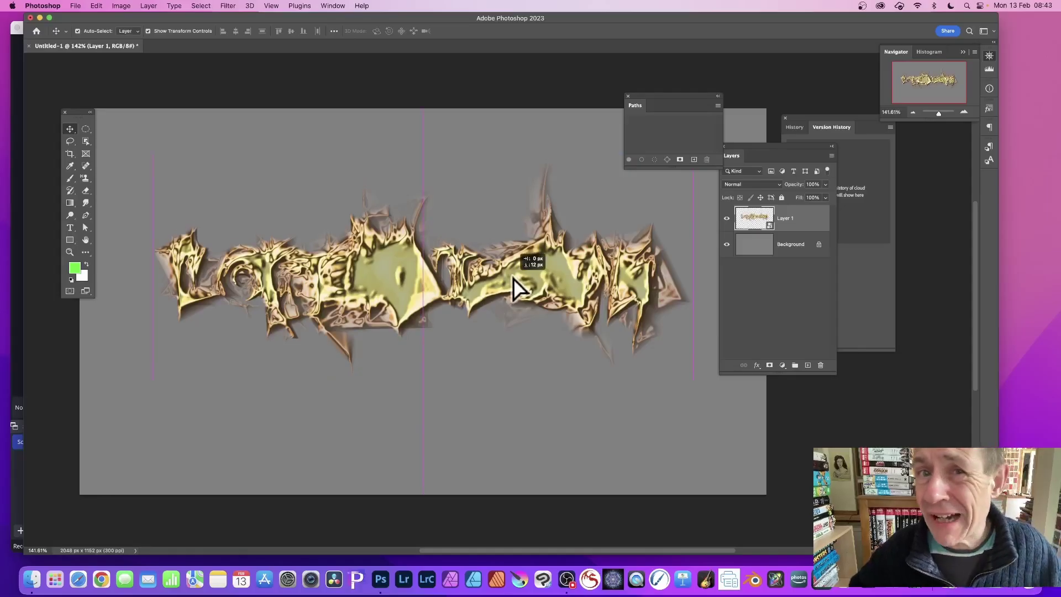
- Nudge the gold Layer 1 lettering slightly to the left with the Move tool
mouse_move(512, 277)
left_mouse_down()
mouse_move(490, 268)
mouse_move(538, 245)
mouse_move(505, 278)
left_mouse_up()
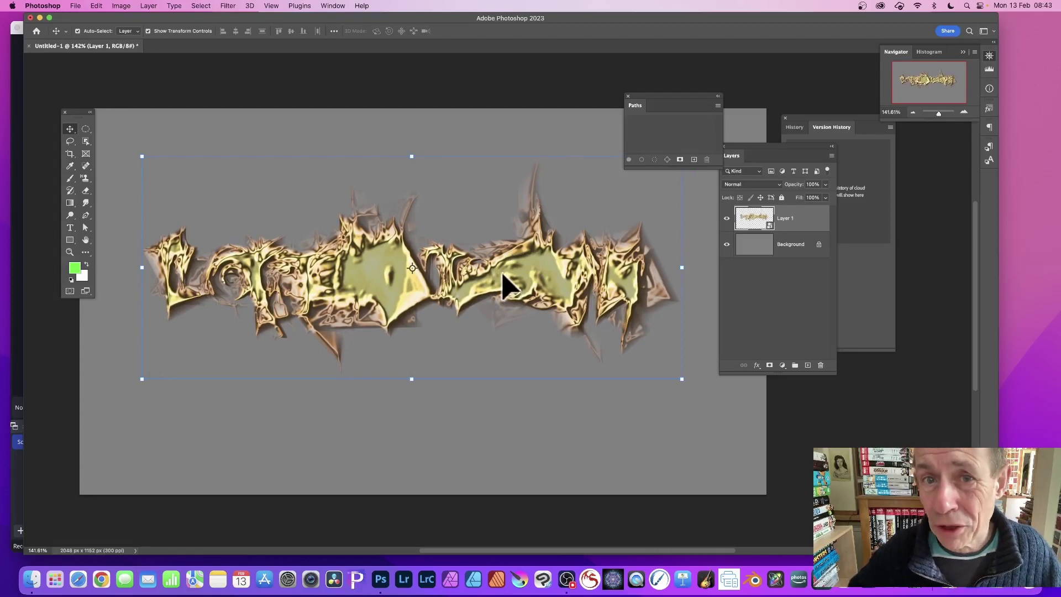
- Add black 'LOREM IPSUM' horizontal type on the canvas as a new text layer
key("BackSpace")
left_click(69, 228)
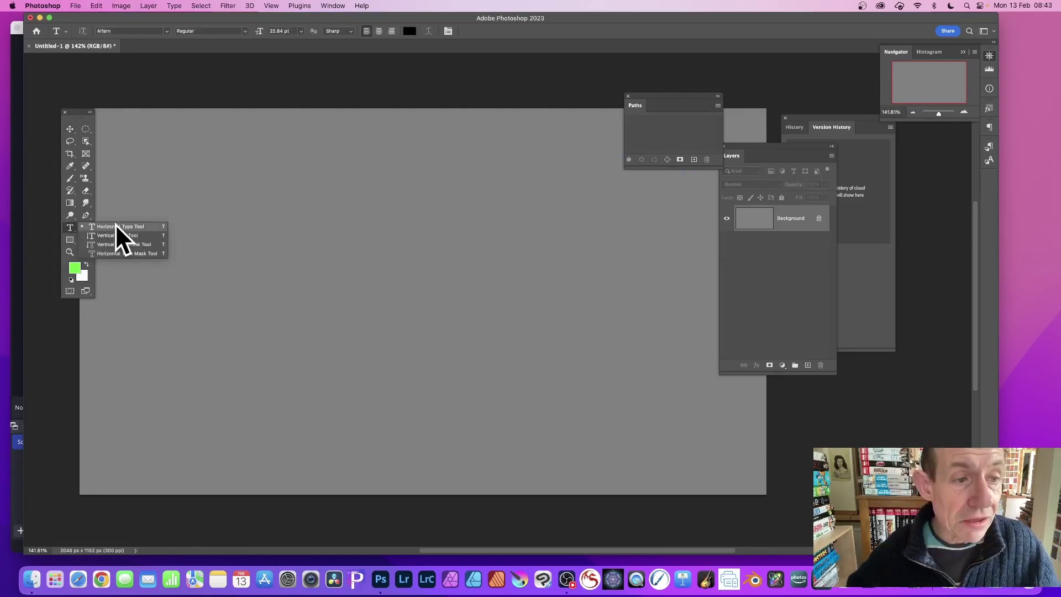
left_click(125, 226)
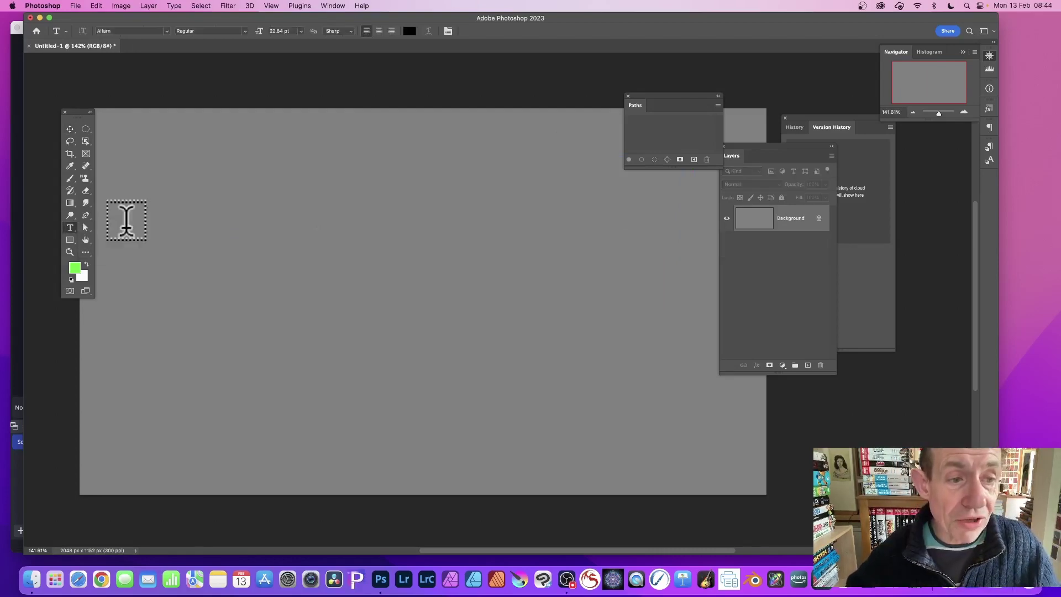
left_click(223, 283)
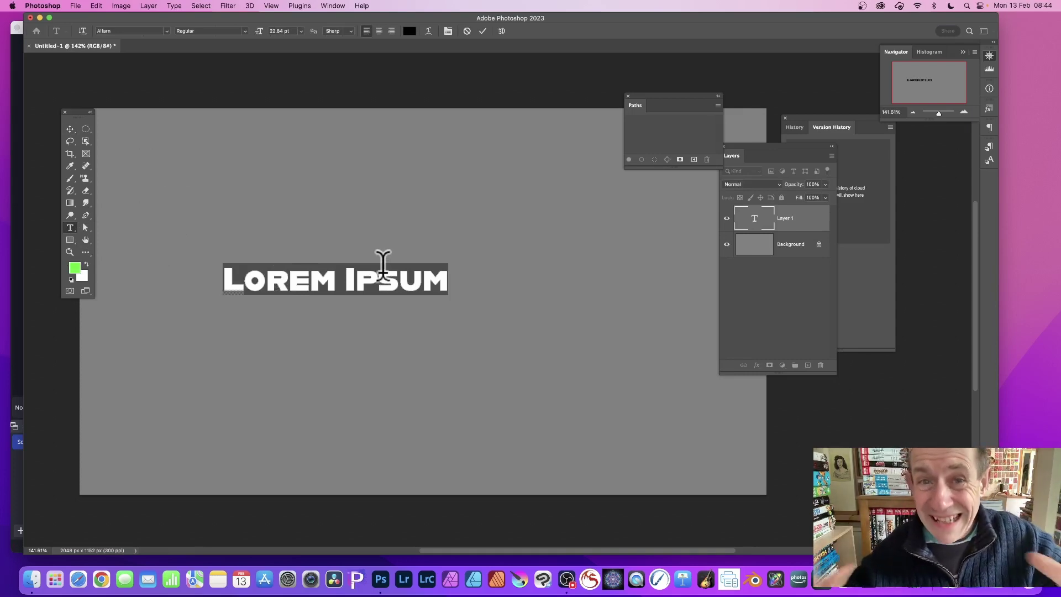
left_click(482, 31)
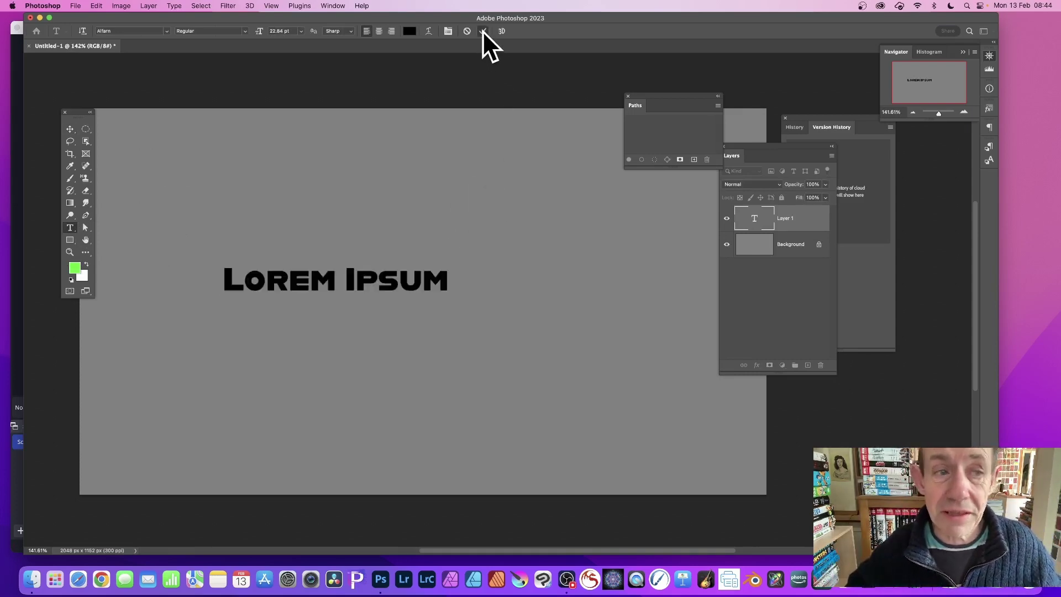
- Scale the LOREM IPSUM text up to about 193% with Free Transform
left_click(70, 130)
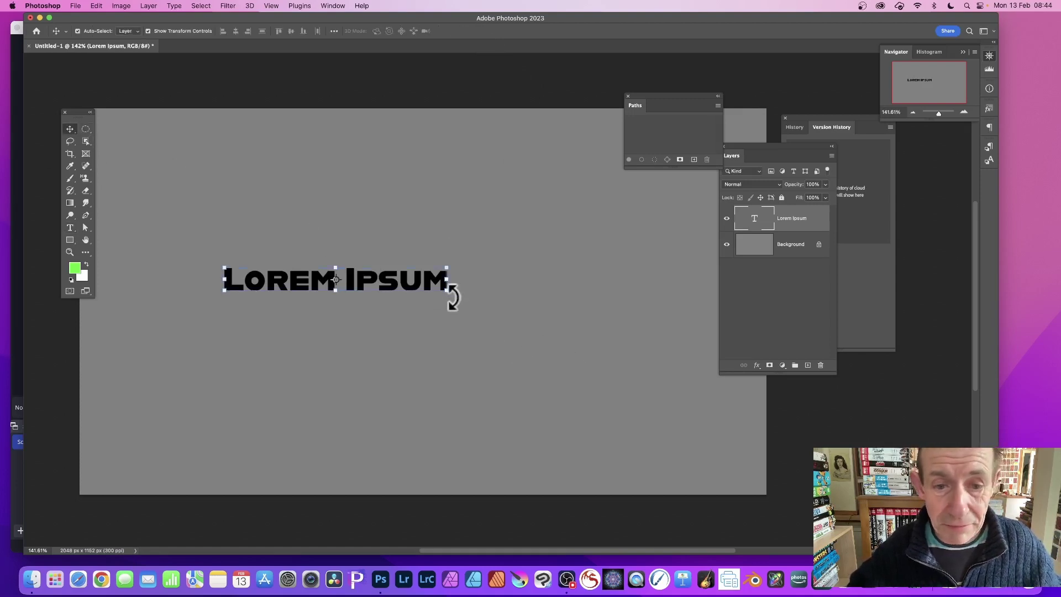
left_click_drag(447, 291, 580, 309)
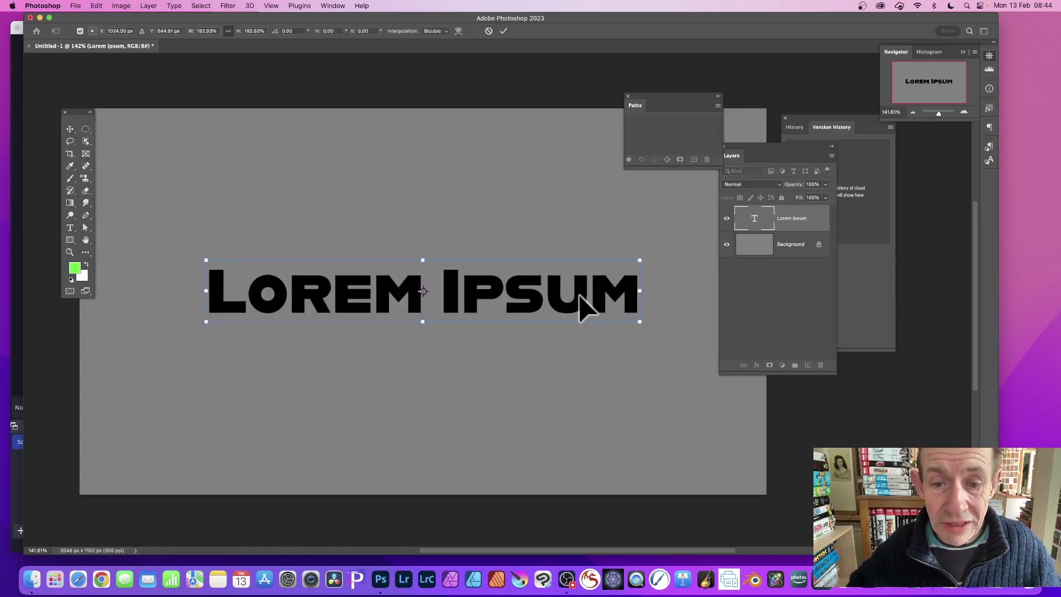
left_click(504, 31)
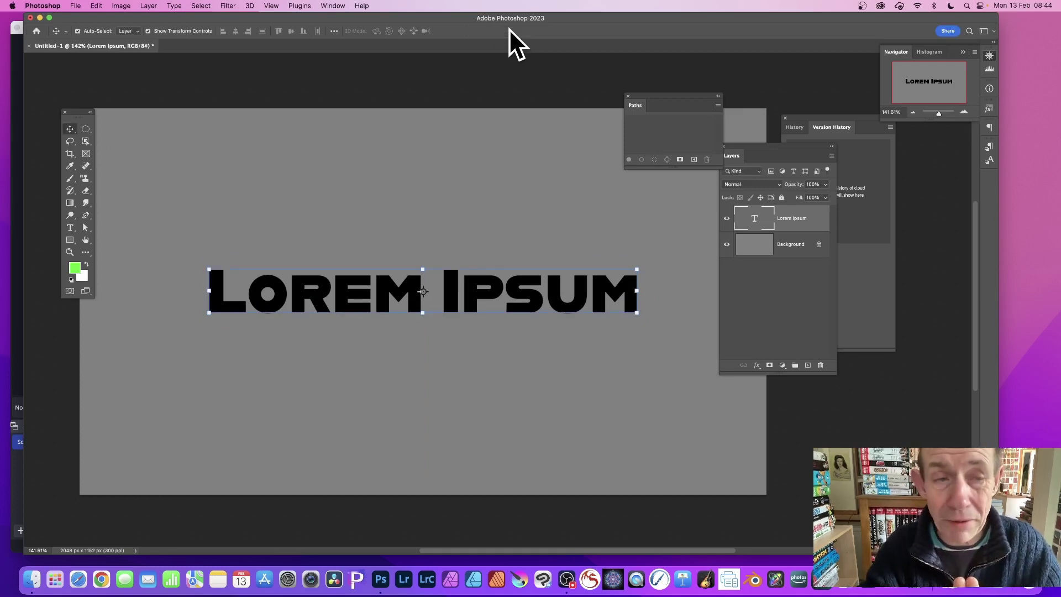
- Create a work path from the LOREM IPSUM type and deselect the text layer
left_click(174, 6)
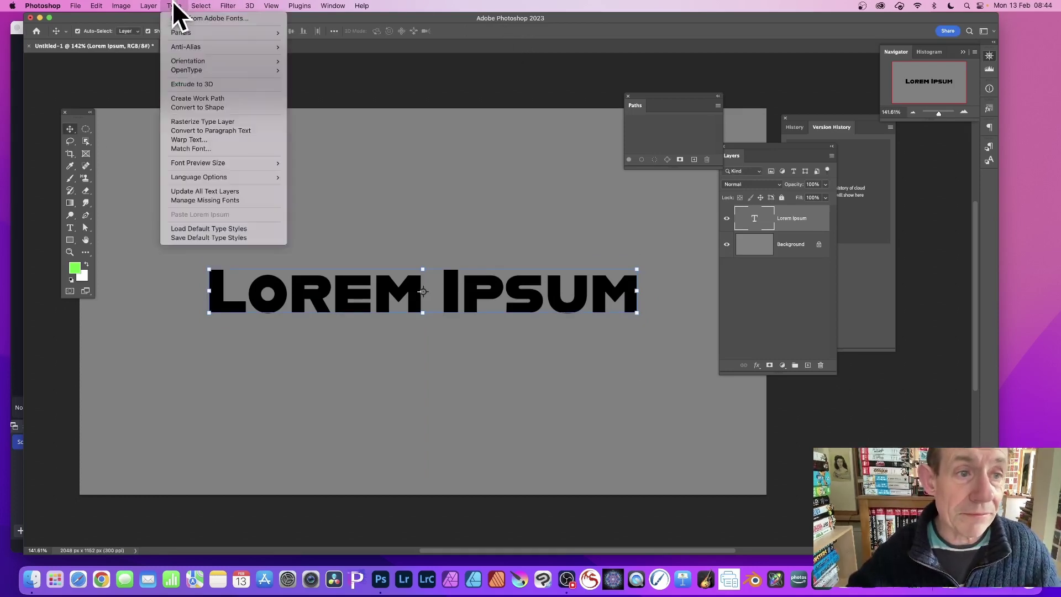
left_click(201, 98)
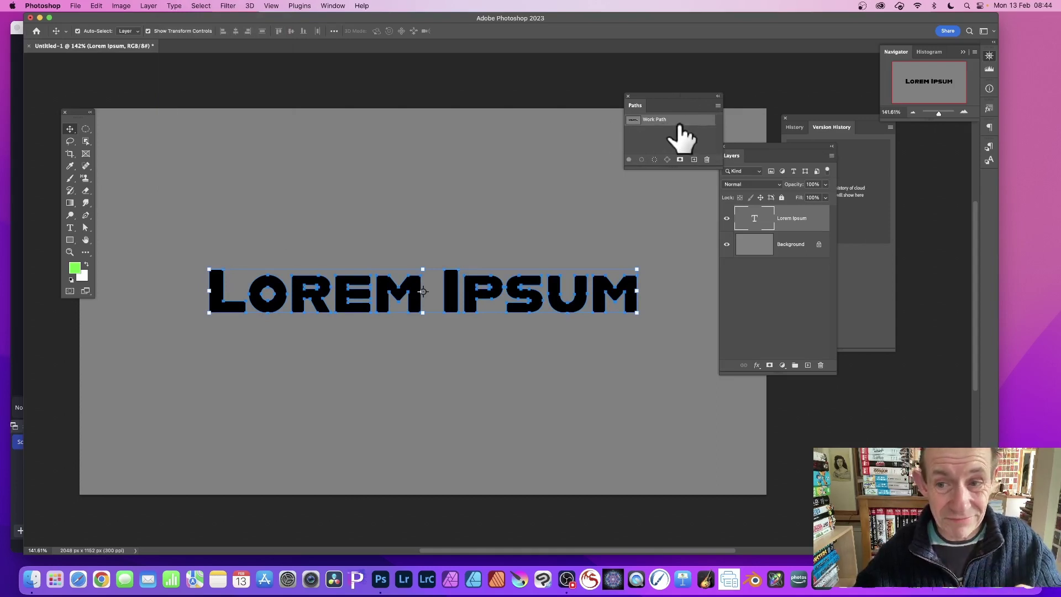
left_click(777, 285)
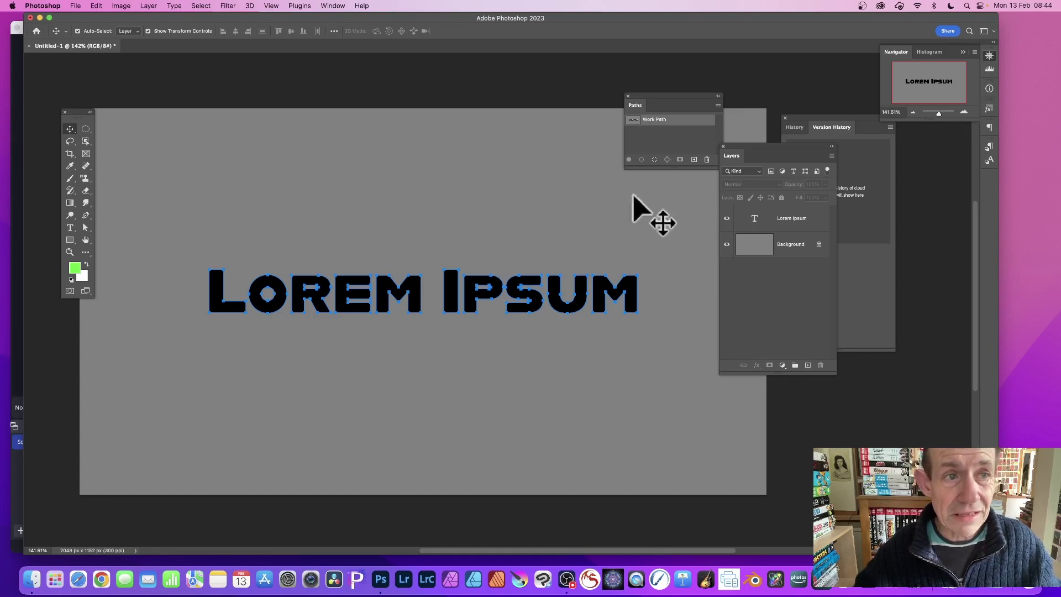
- Create an empty layer through Layer > New > Layer, keeping the default name Layer 1
left_click(149, 7)
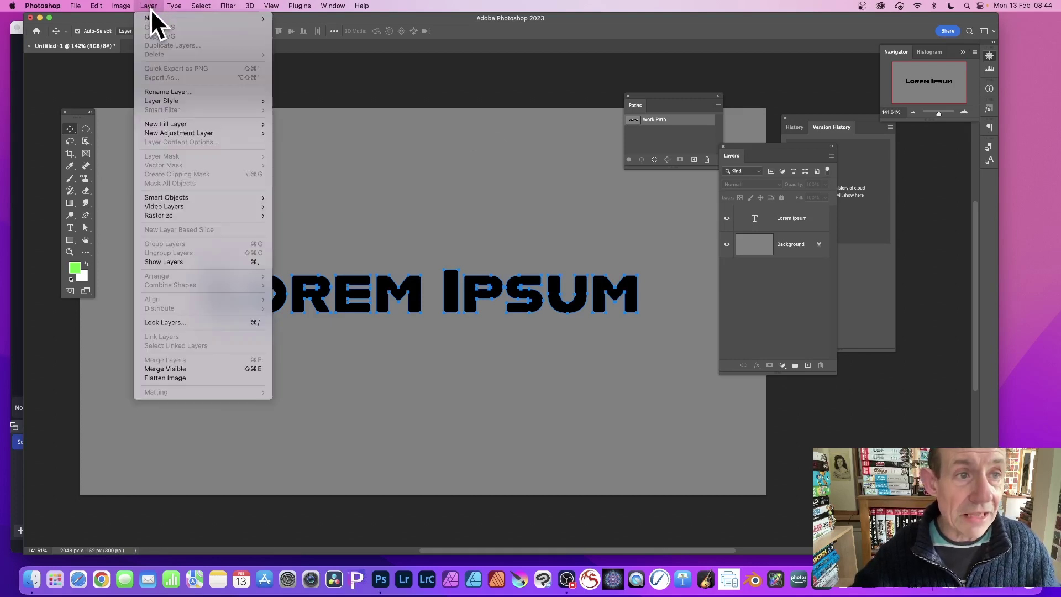
mouse_move(230, 20)
left_click(337, 16)
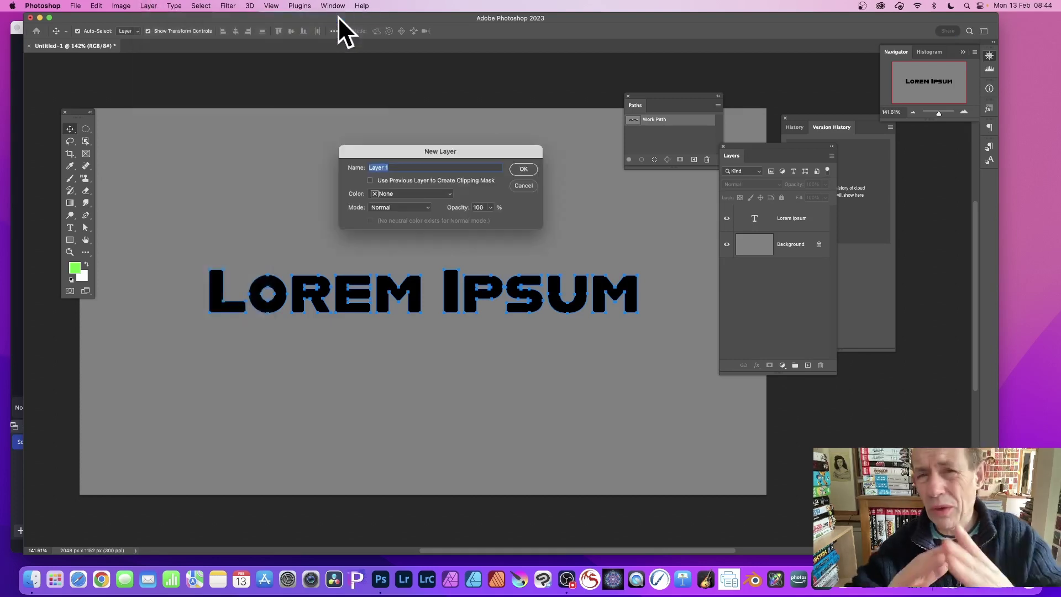
left_click(524, 169)
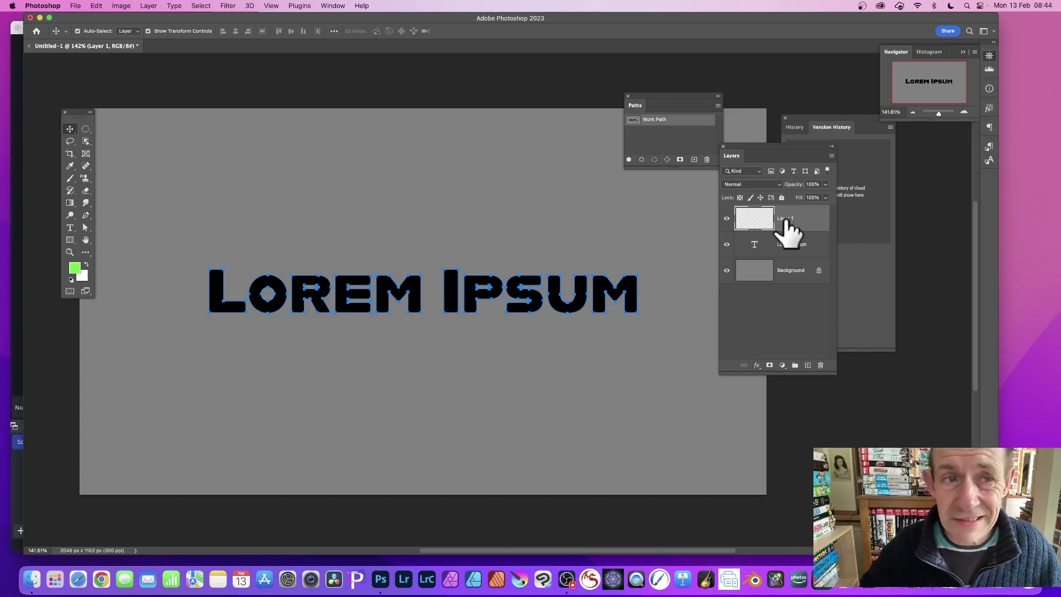
- Run Filter > Render > Flame on Layer 1, triggering the 3000-pixel path warning
left_click(229, 5)
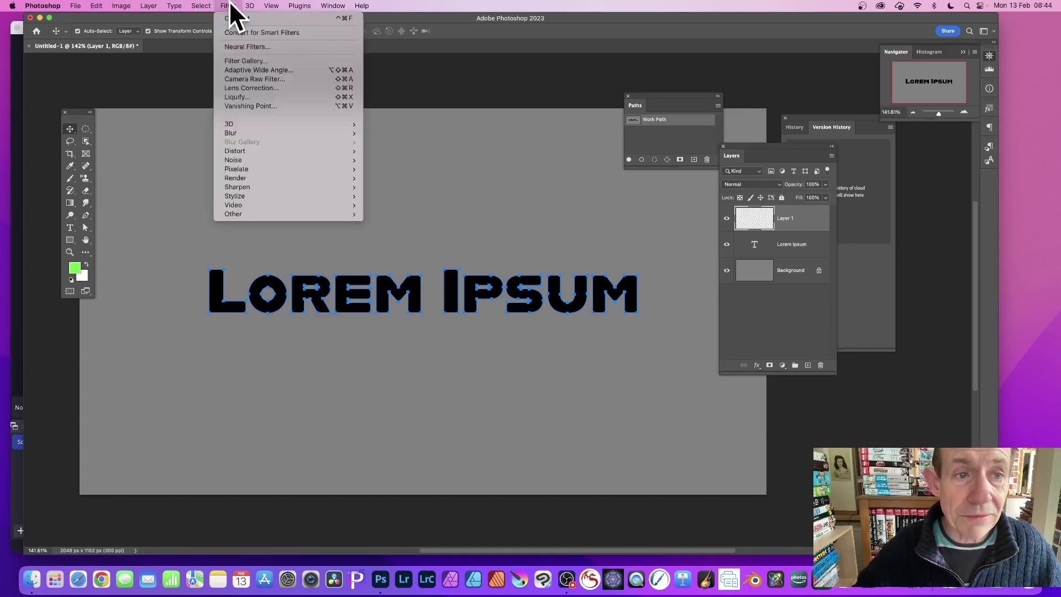
mouse_move(237, 176)
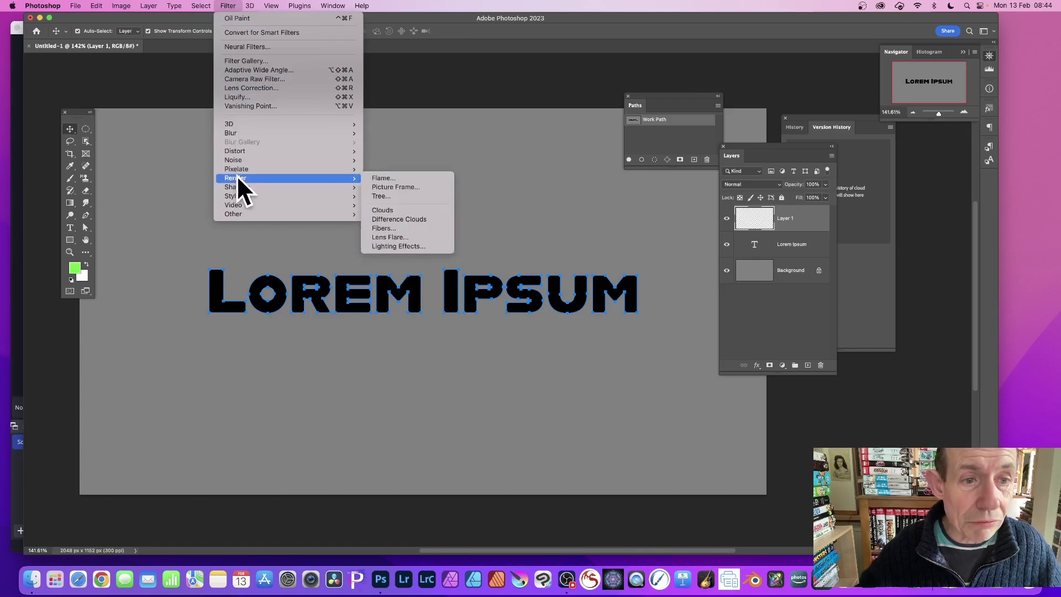
left_click(375, 177)
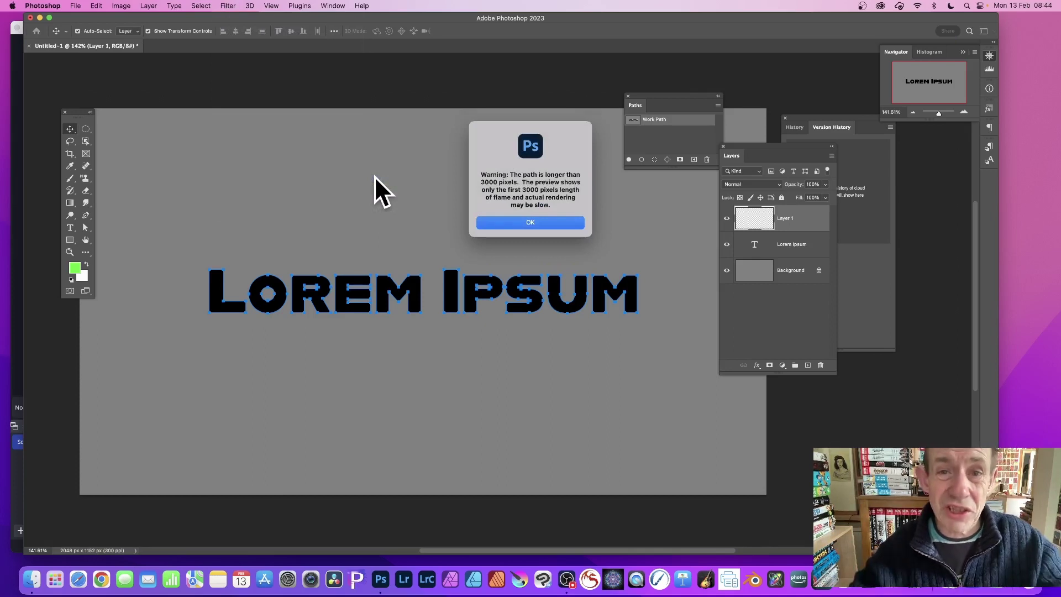
- Render One Flame Along Path flames with width 17 and Fine quality
left_click(548, 224)
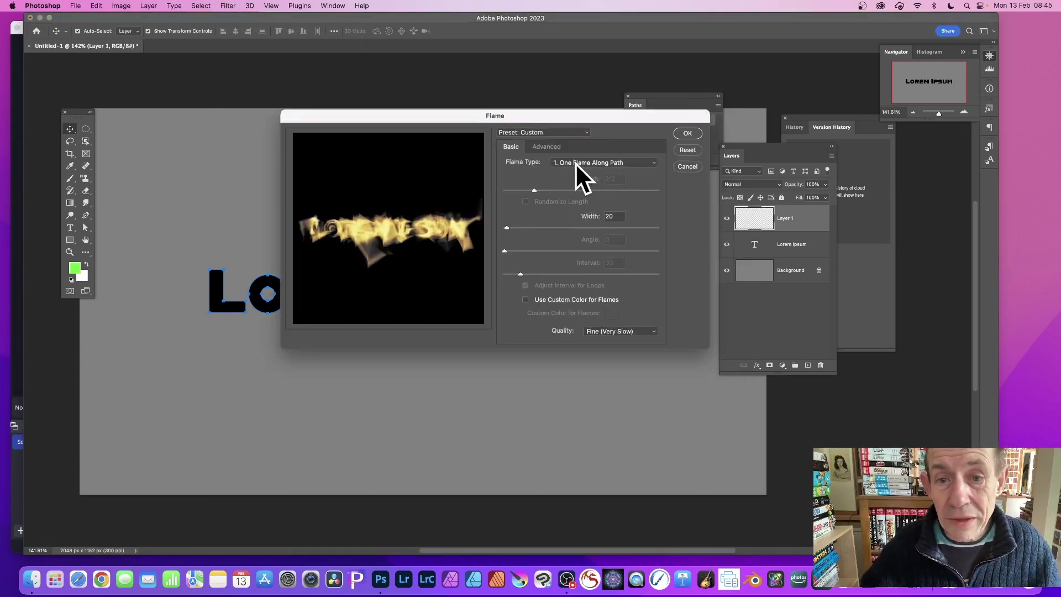
left_click(578, 162)
left_click(590, 172)
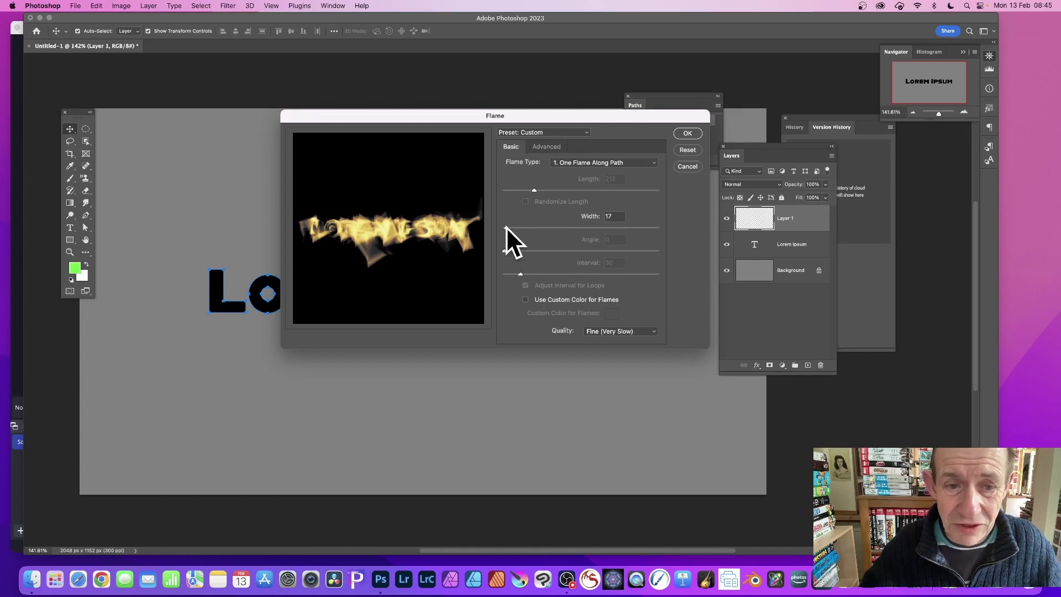
left_click(608, 216)
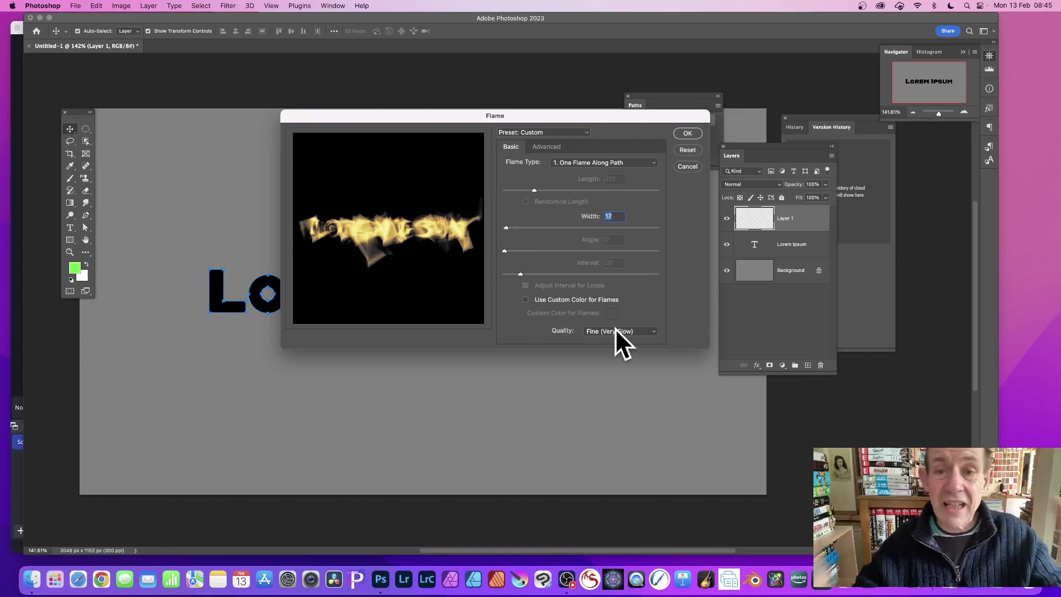
left_click(688, 129)
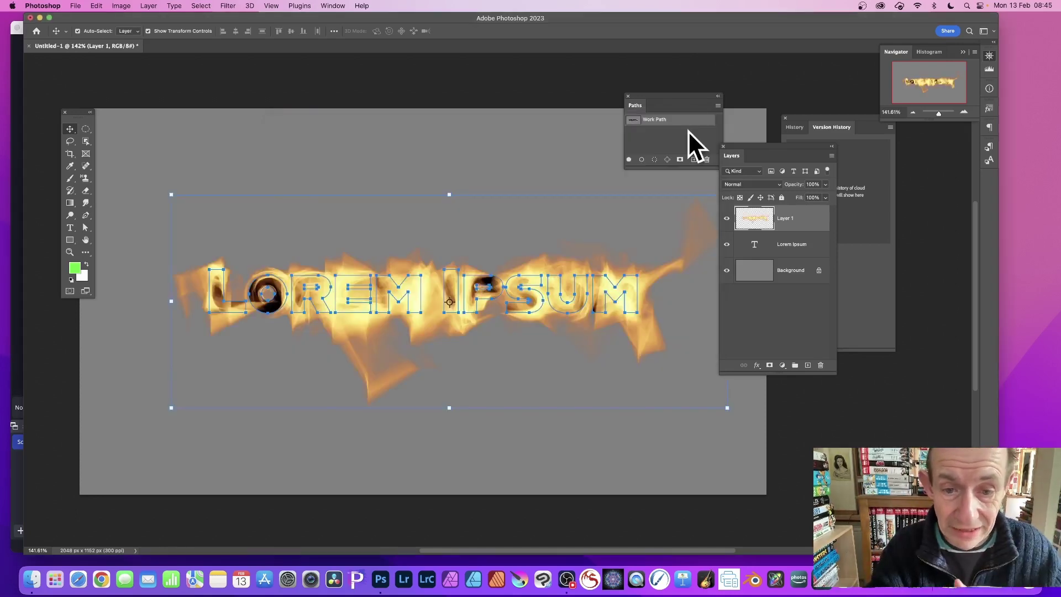
- Delete the Lorem Ipsum type layer, confirming Yes, then select Layer 1
left_click(790, 244)
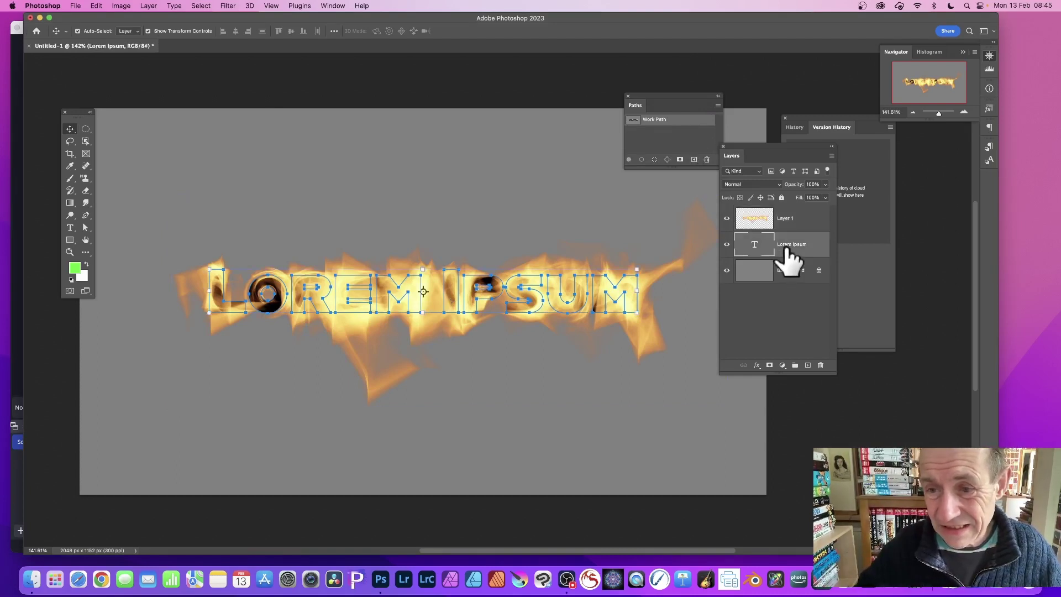
left_click(820, 366)
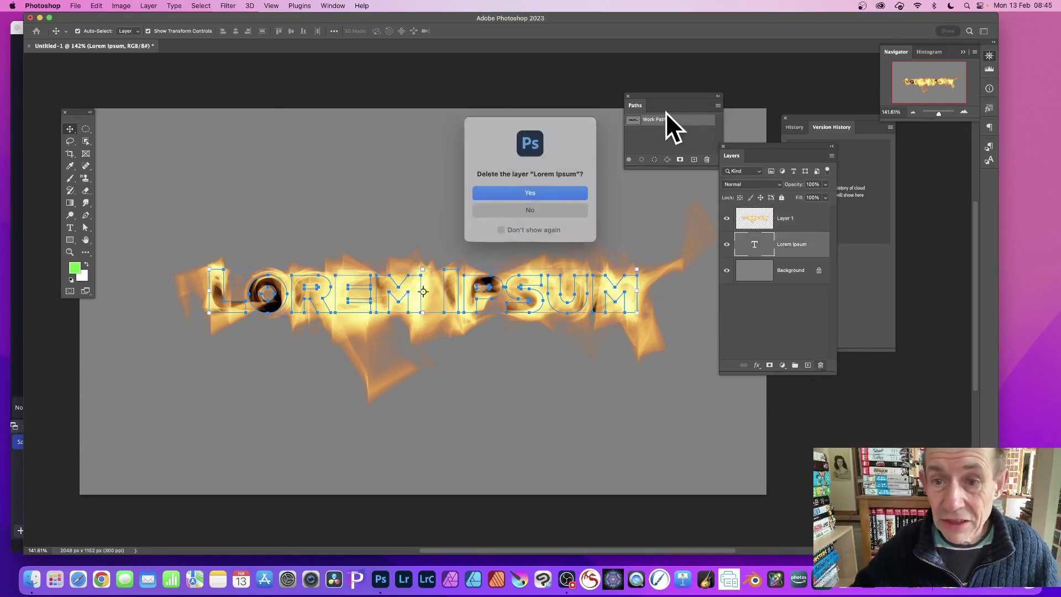
left_click(534, 192)
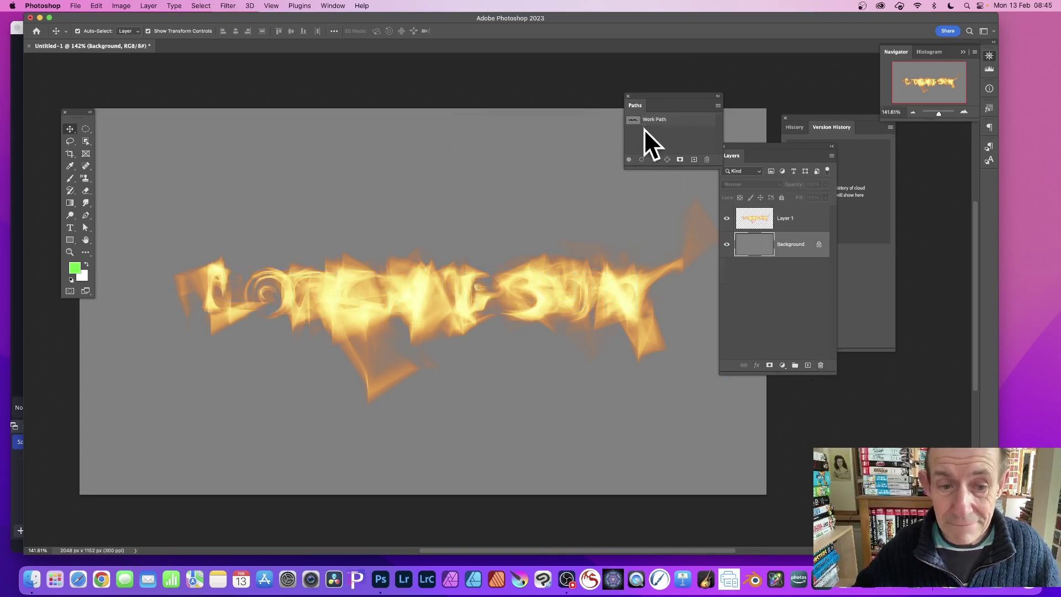
left_click(759, 220)
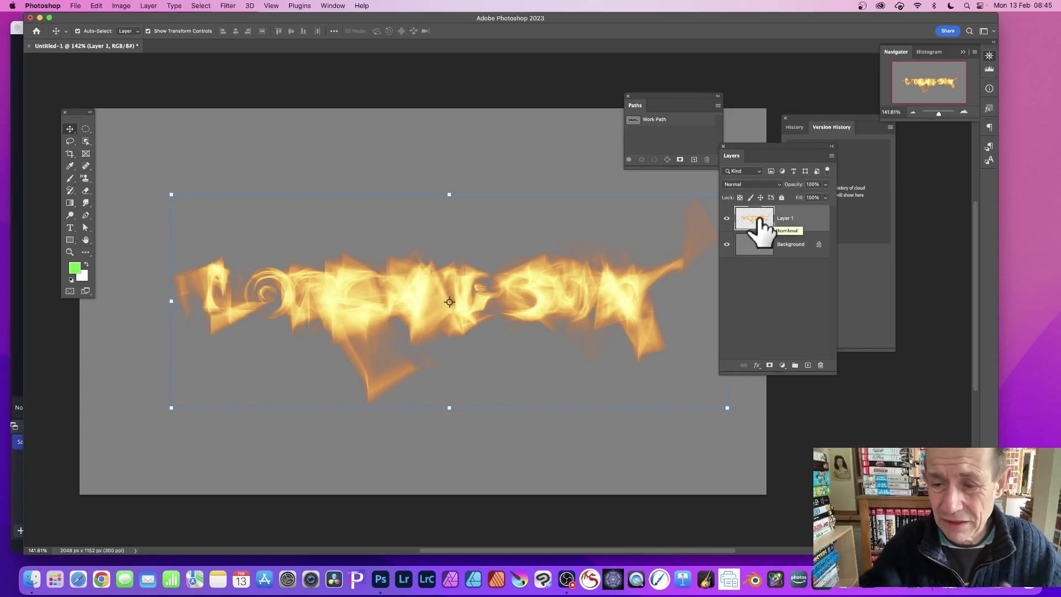
- Apply a Bevel & Emboss layer style to Layer 1 via Layer > Layer Style
left_click(756, 366)
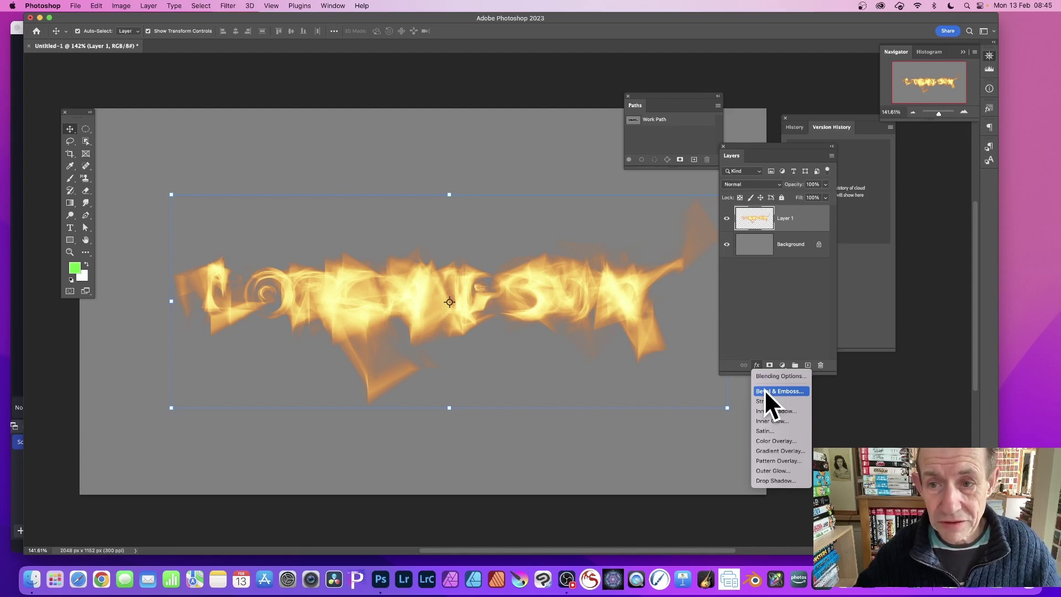
left_click(152, 5)
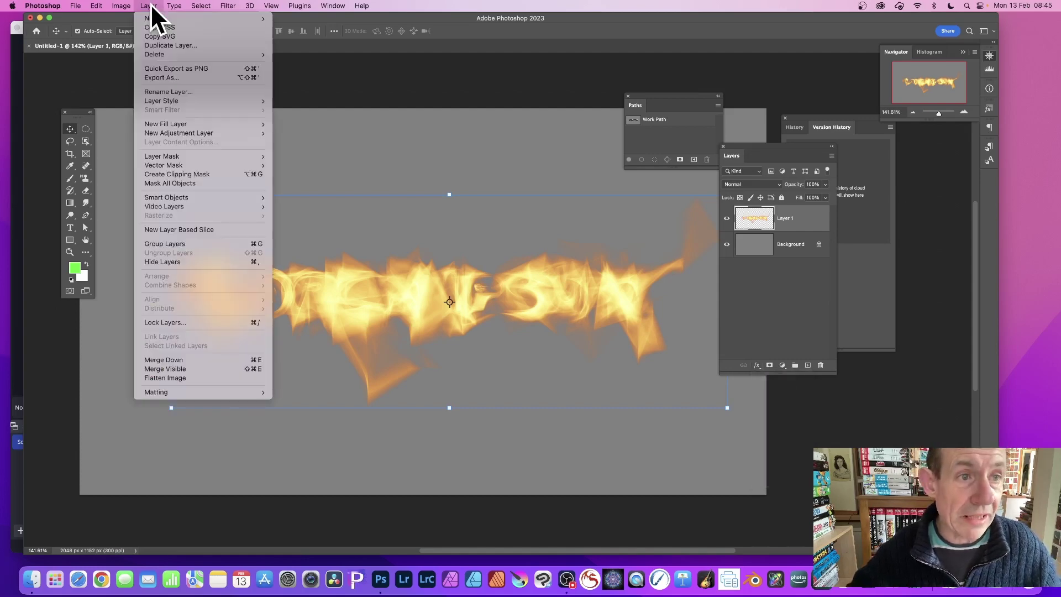
mouse_move(220, 102)
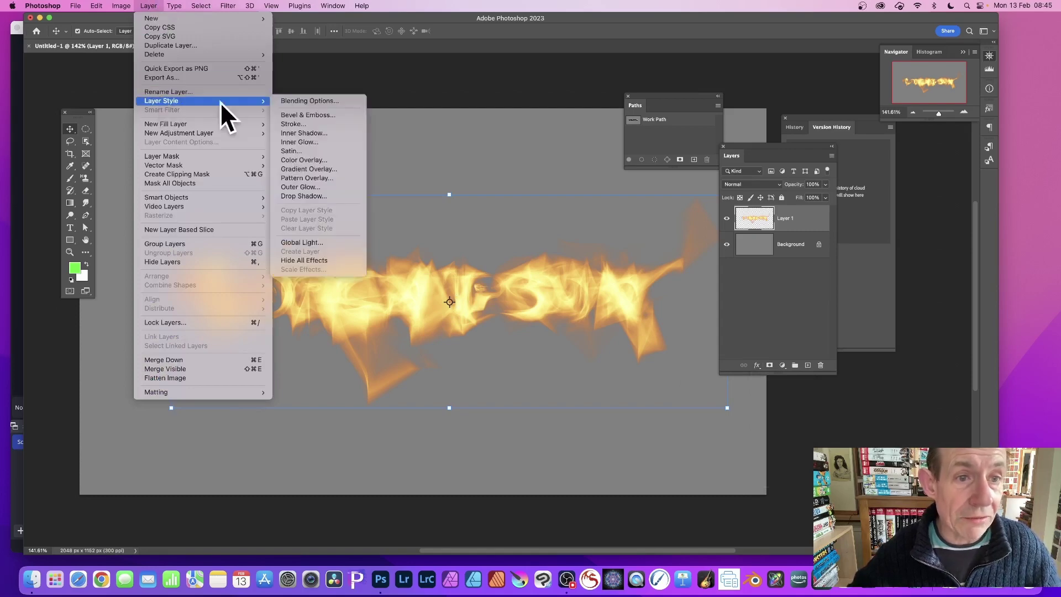
left_click(323, 114)
- Give the bevel a spiky Gloss Contour with Angle 170° and Altitude 37°
left_click_drag(561, 143, 541, 111)
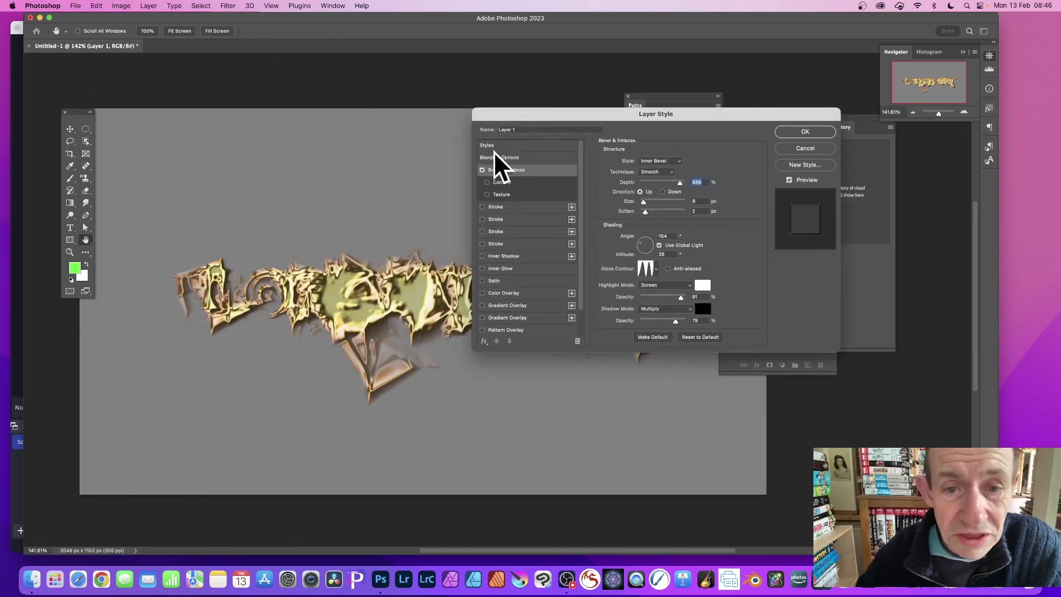
left_click(656, 269)
left_click(612, 301)
left_click(599, 289)
left_click(614, 305)
left_click(629, 304)
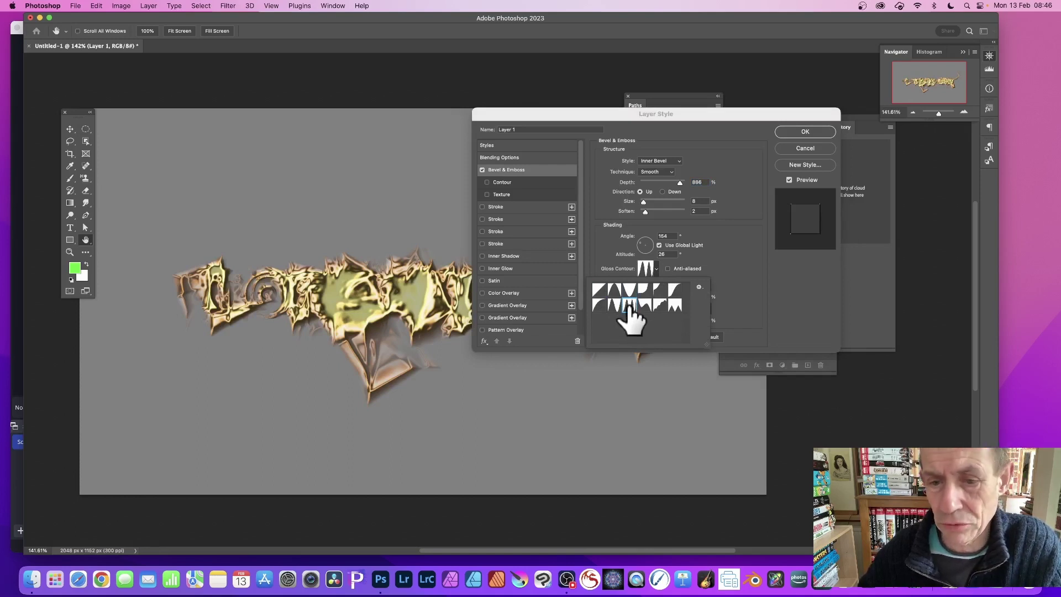
left_click(643, 305)
left_click(660, 304)
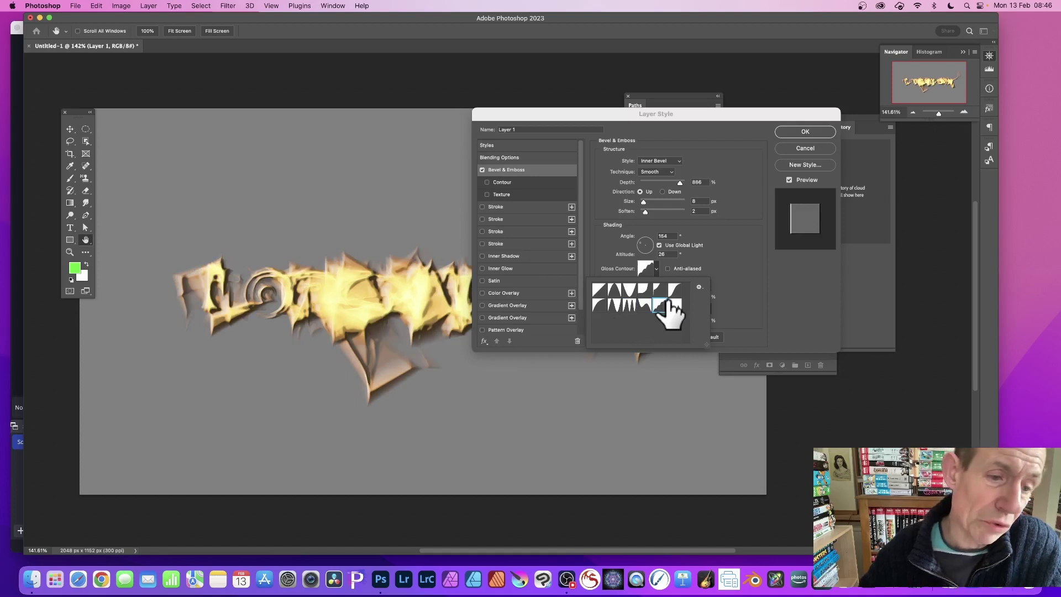
left_click(630, 304)
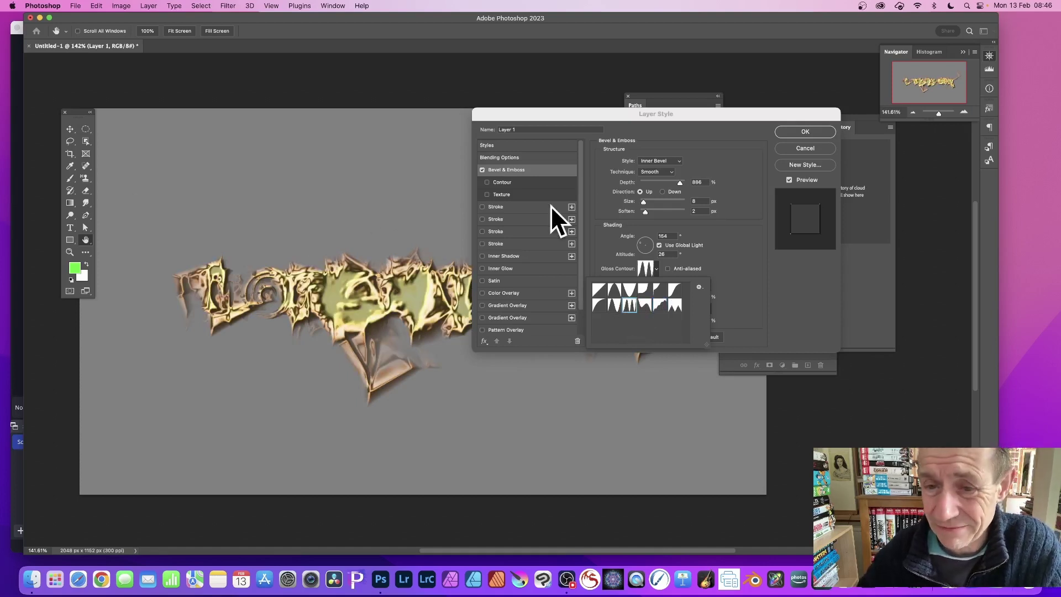
left_click(641, 244)
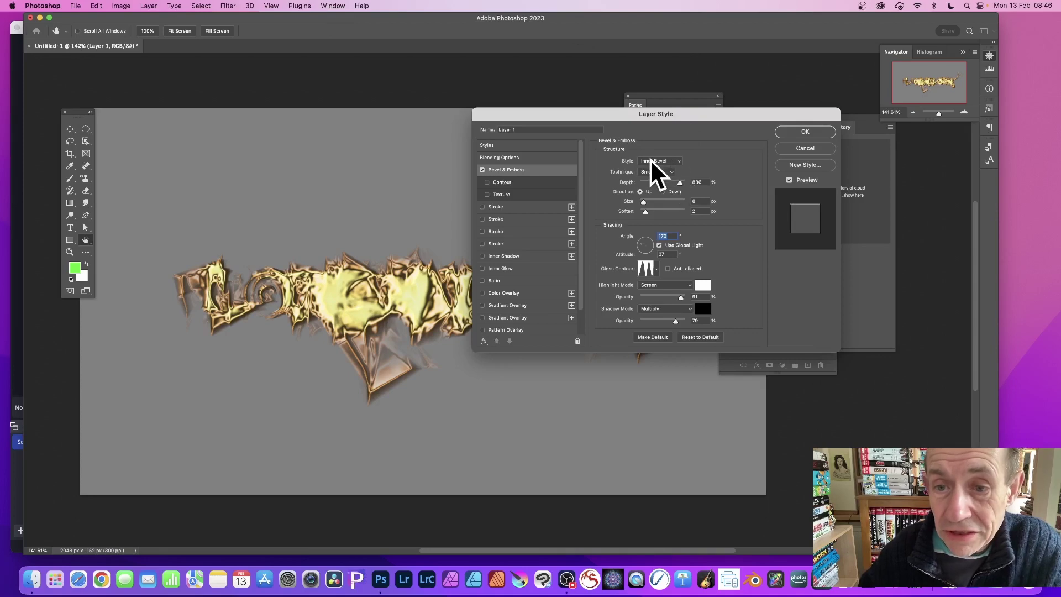
- Set the bevel Technique to Smooth after trying Chisel Hard, with Depth about 927%
mouse_move(678, 182)
left_mouse_down()
mouse_move(657, 181)
mouse_move(685, 181)
left_mouse_up()
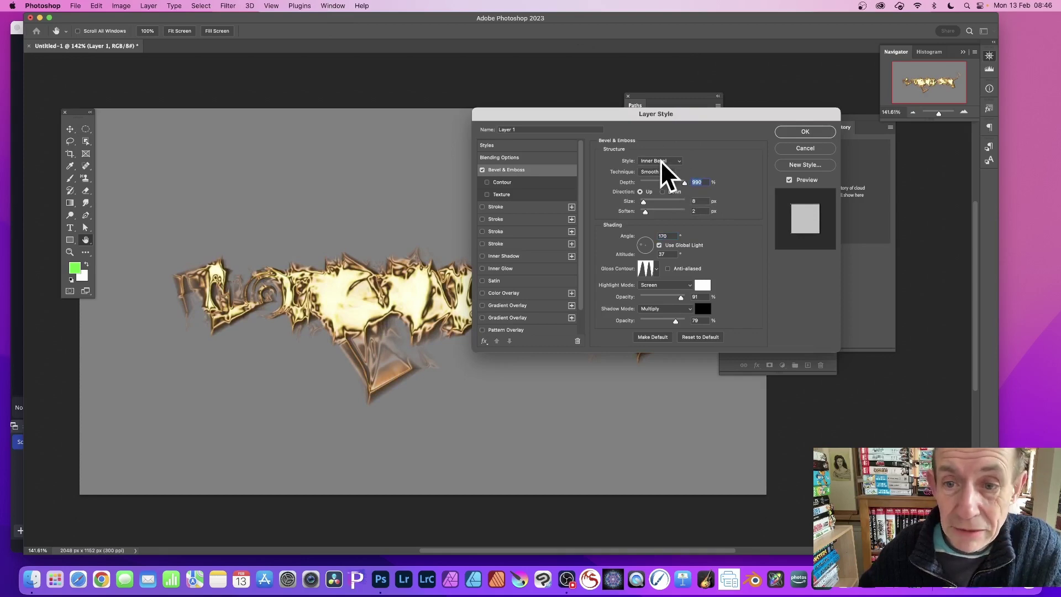
left_click(659, 182)
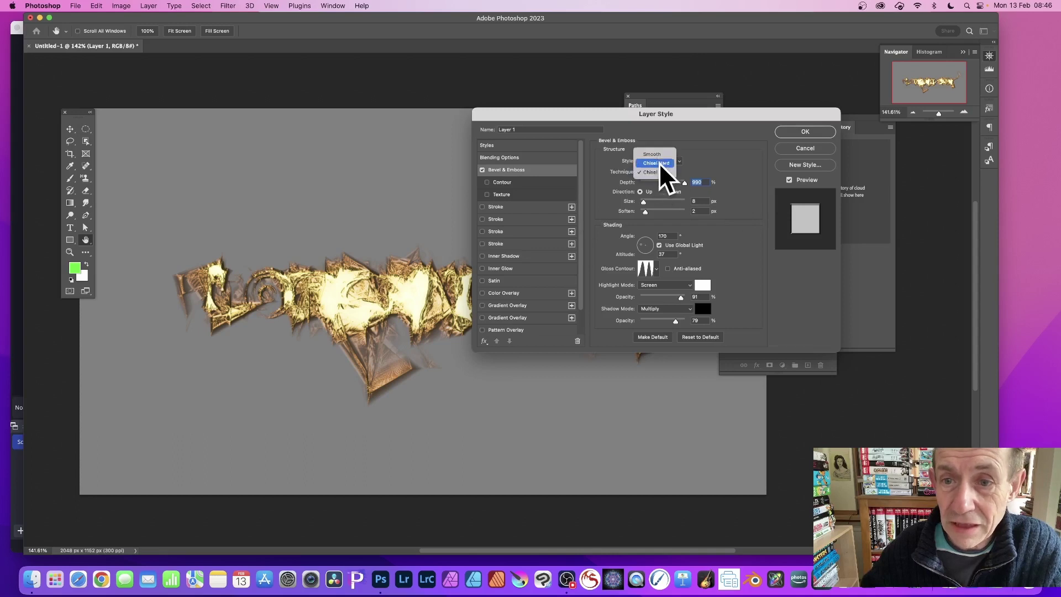
left_click(654, 154)
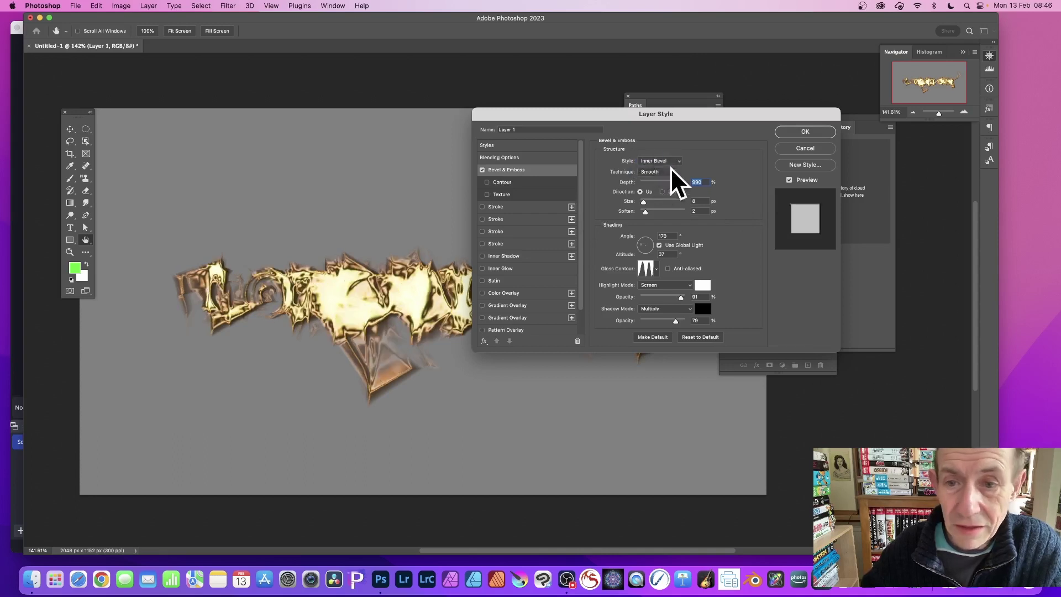
mouse_move(680, 184)
left_mouse_down()
mouse_move(672, 181)
mouse_move(682, 182)
left_mouse_up()
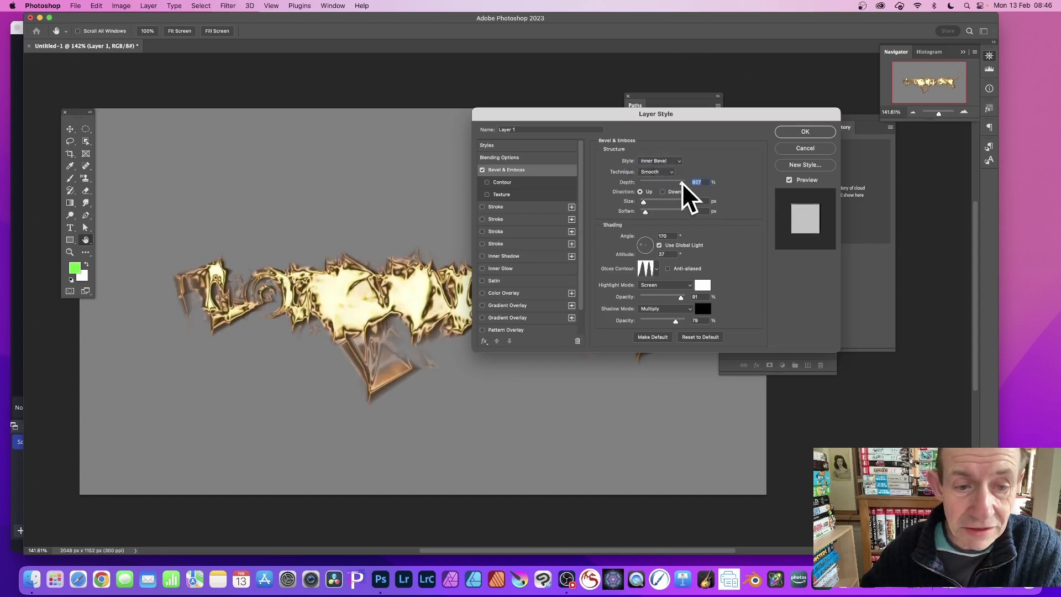
- Apply the gold Bevel and Emboss style and convert the text layer into a smart object
left_click(791, 131)
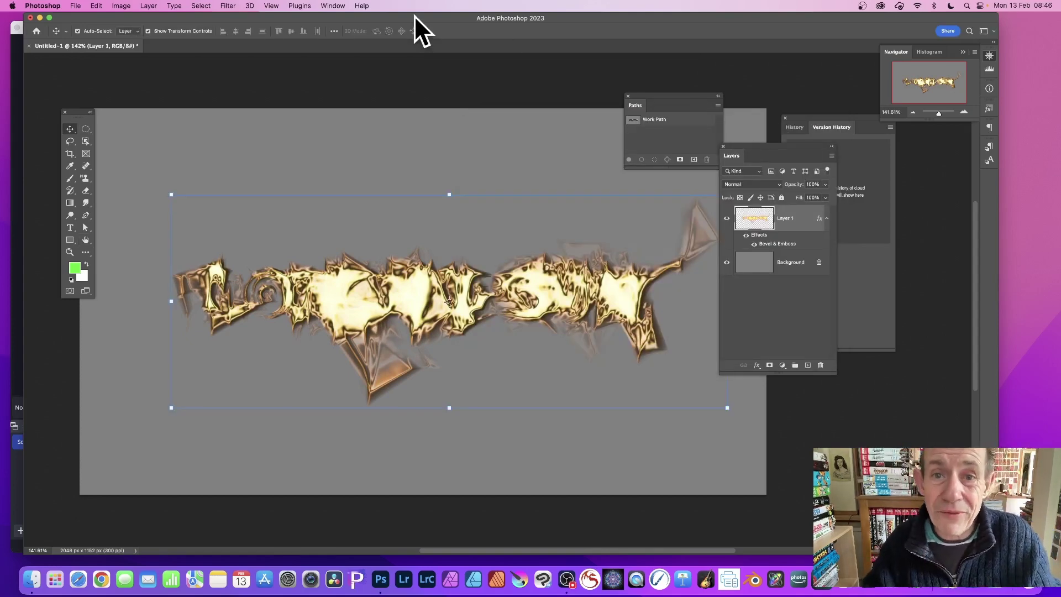
left_click(147, 6)
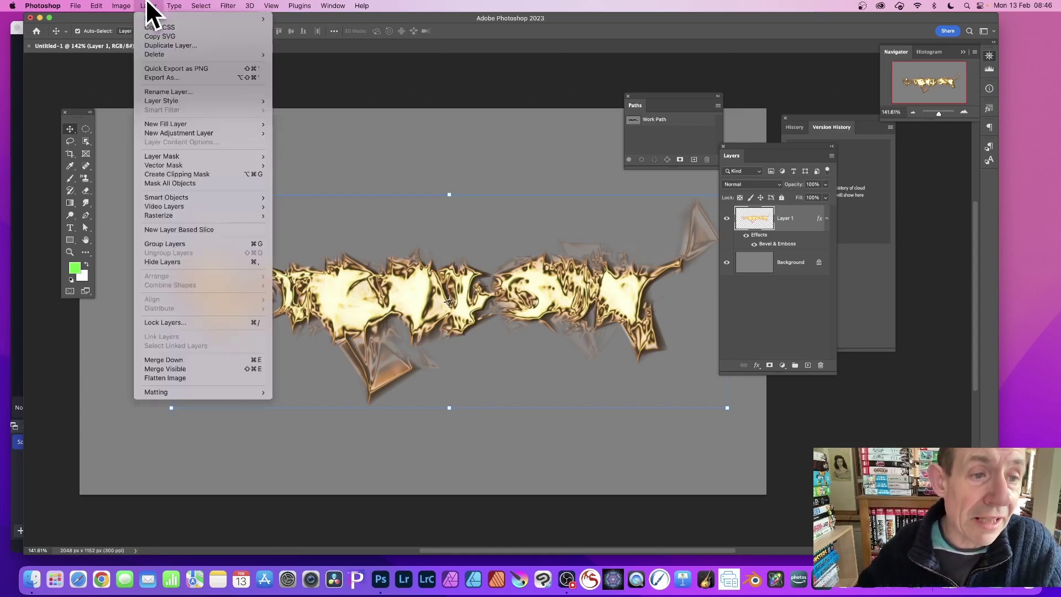
mouse_move(161, 198)
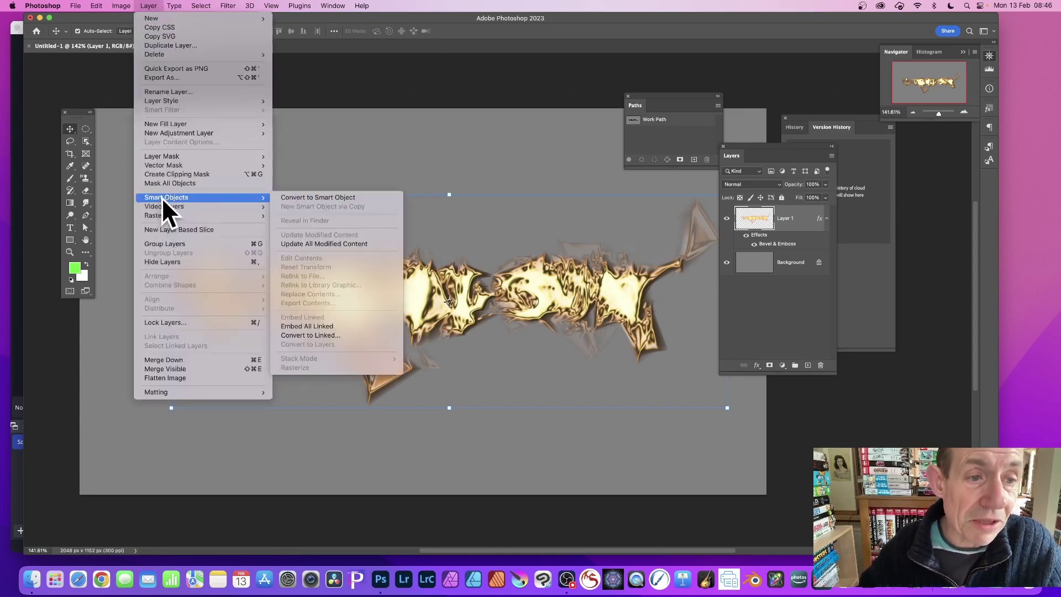
left_click(343, 197)
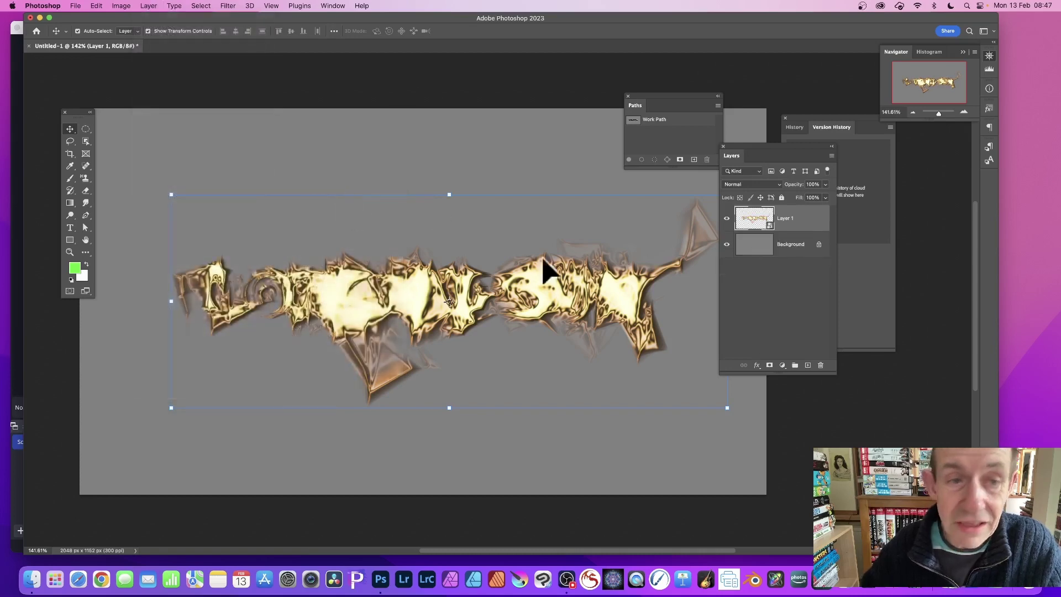
- Add an Oil Paint smart filter to Layer 1's gold lettering
left_click(228, 6)
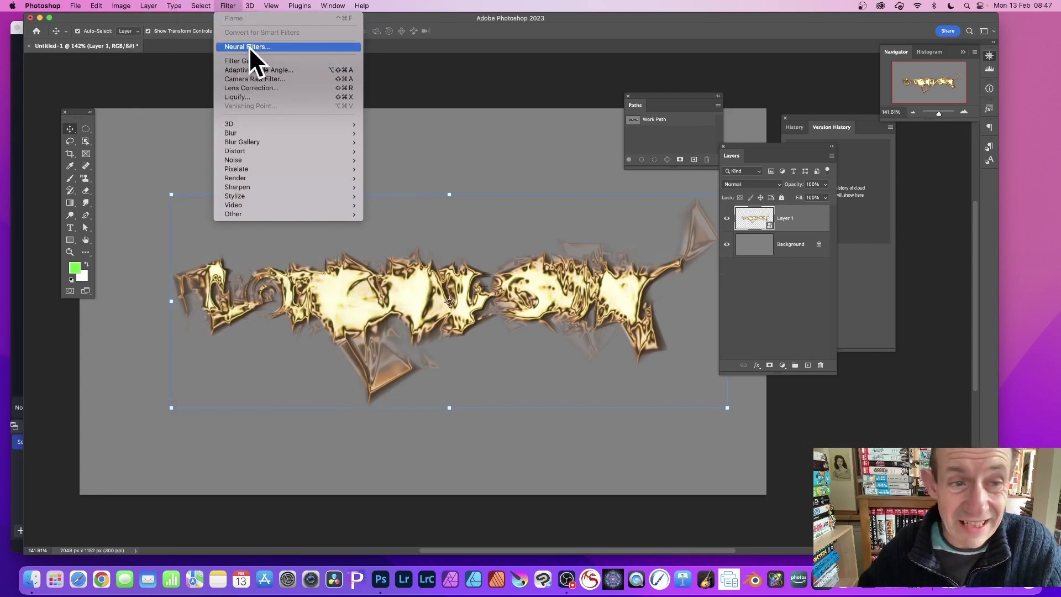
mouse_move(253, 150)
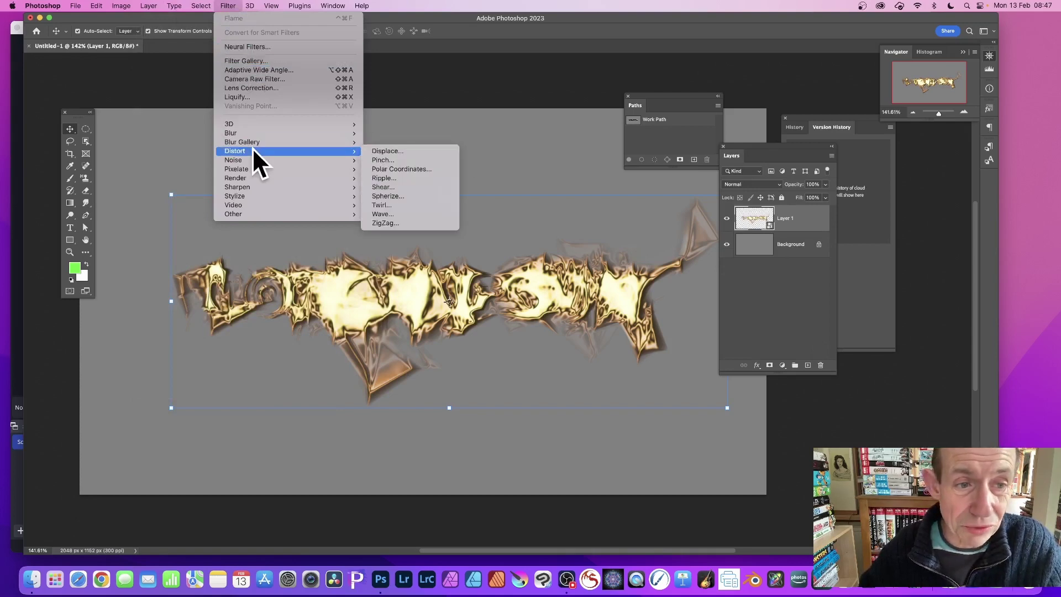
mouse_move(250, 195)
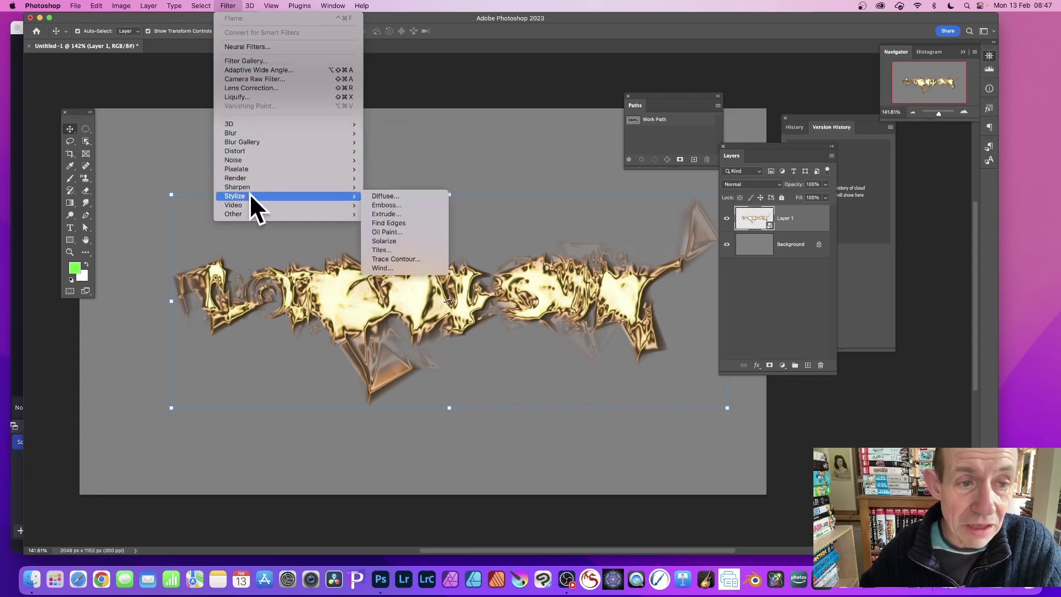
left_click(393, 232)
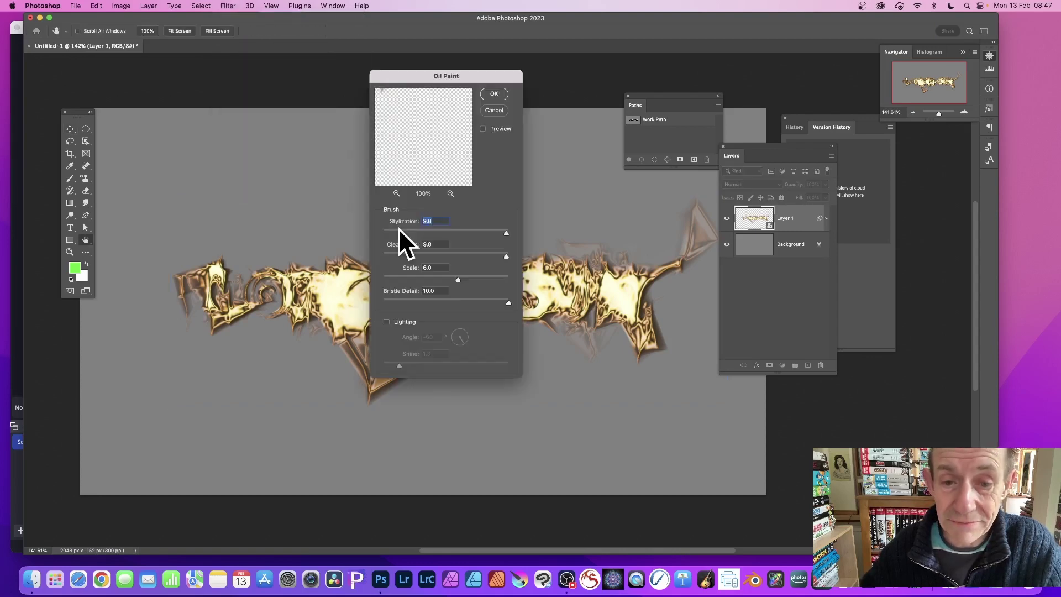
left_click(493, 93)
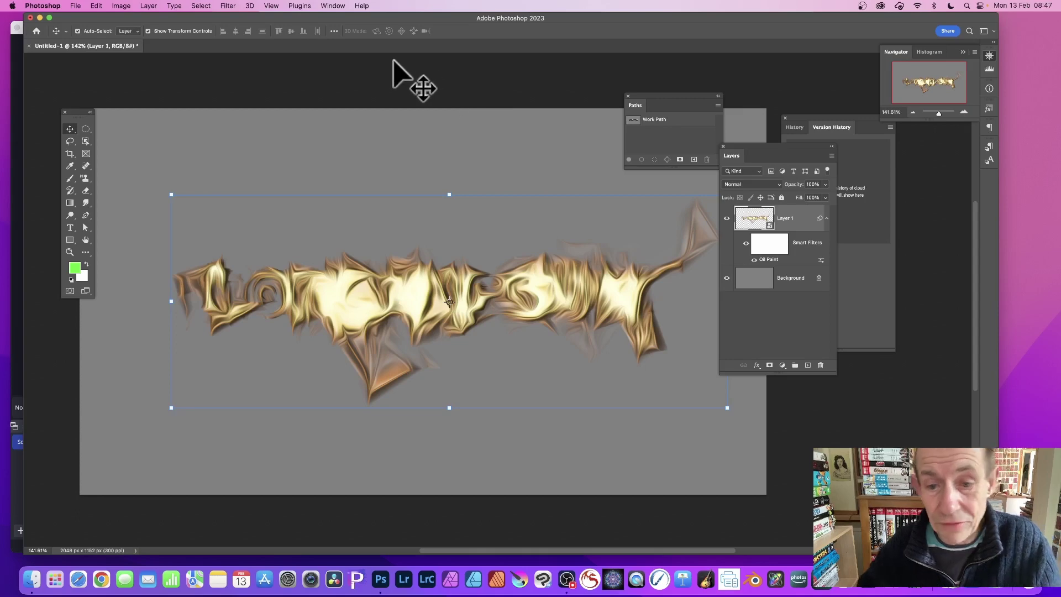
- Add a Levels smart filter with the white input slider moved left to brighten highlights
left_click(129, 5)
mouse_move(127, 31)
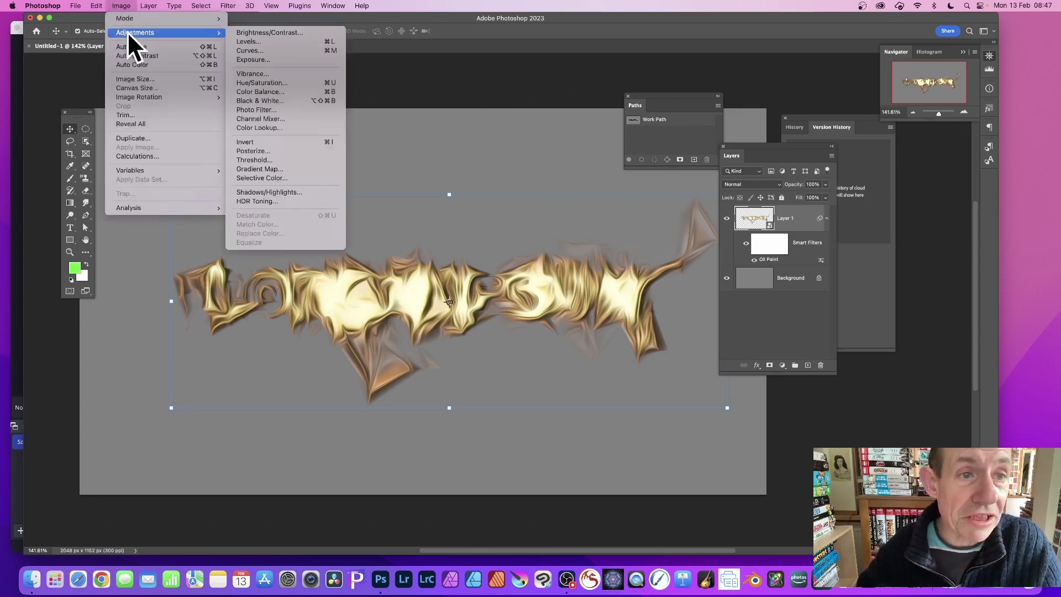
left_click(272, 42)
left_click_drag(565, 241, 514, 243)
left_click(606, 154)
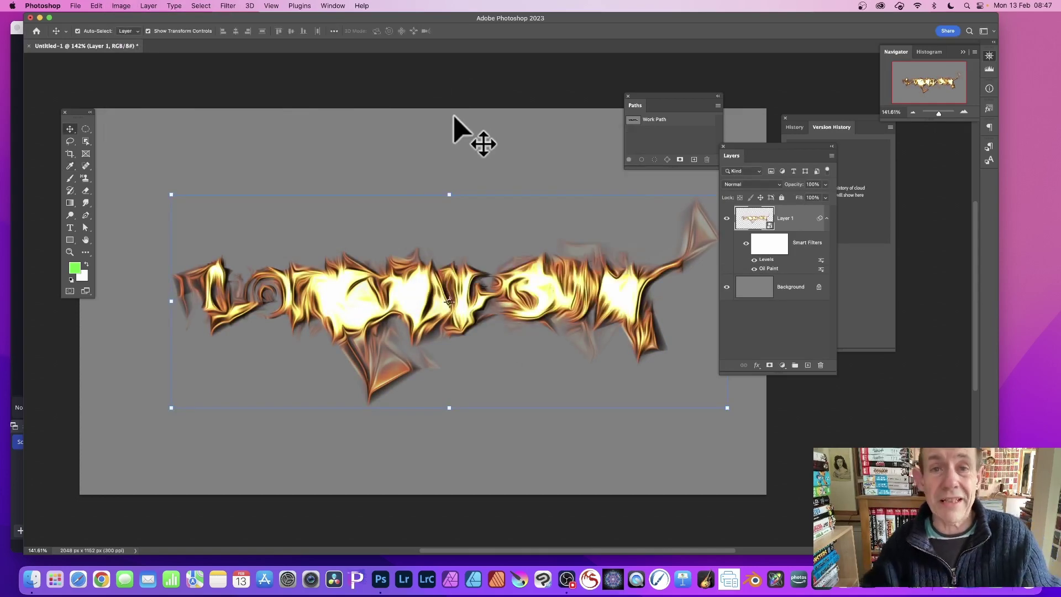